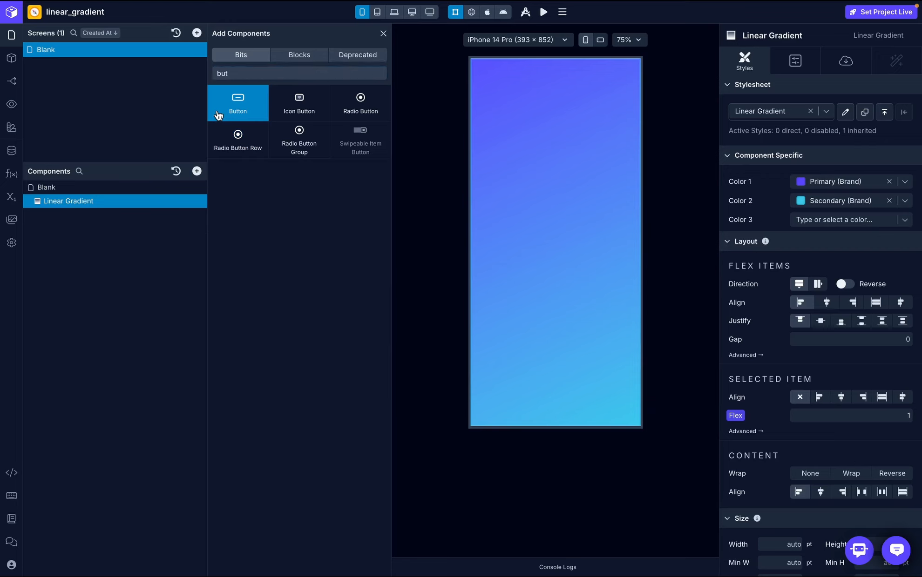
# - Clear the Button's background color and disable the flex style on its parent Linear Gradient
pyautogui.click(889, 230)
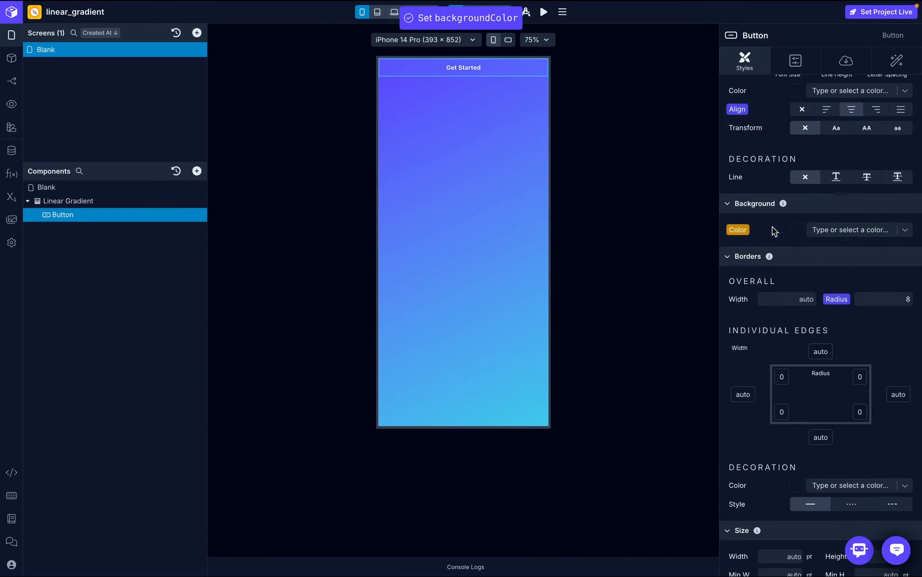
pyautogui.click(141, 198)
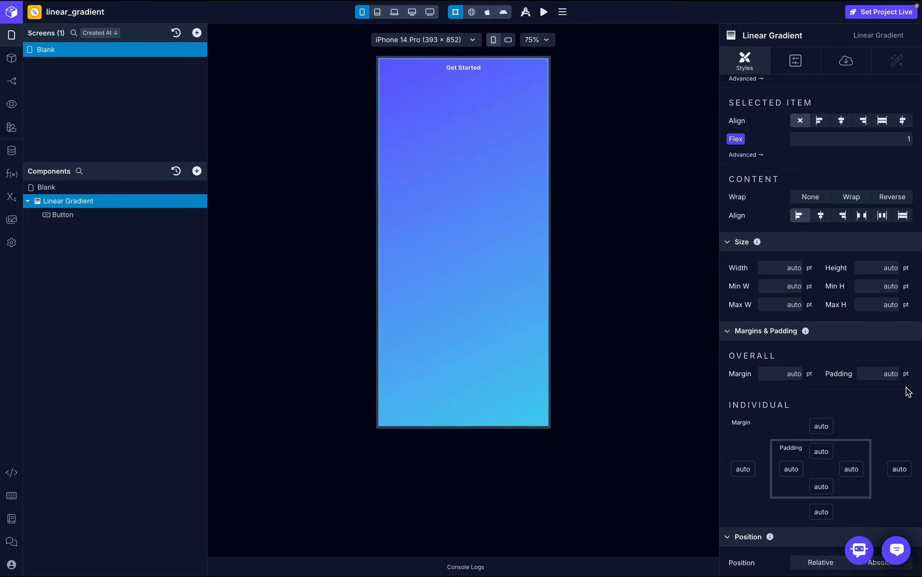
pyautogui.scroll(3, 755, 275)
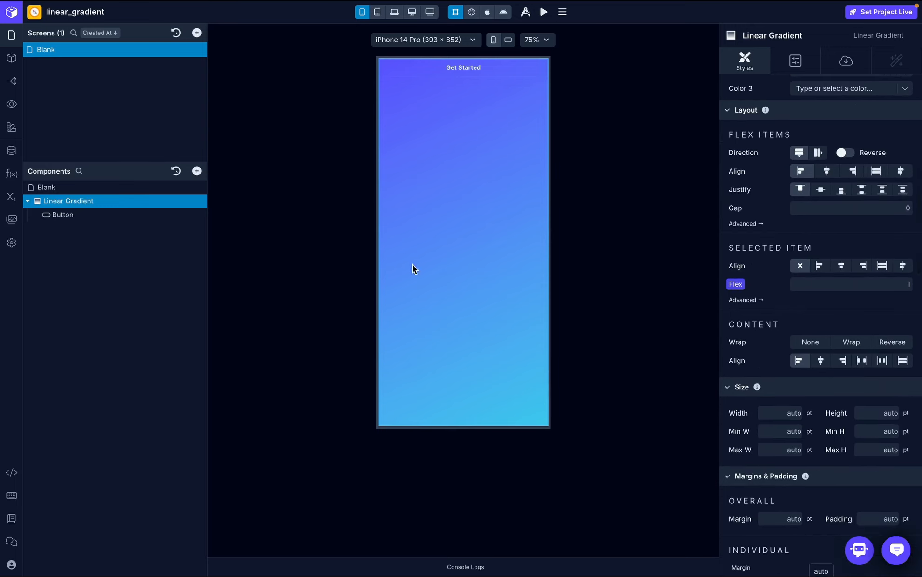
pyautogui.click(736, 284)
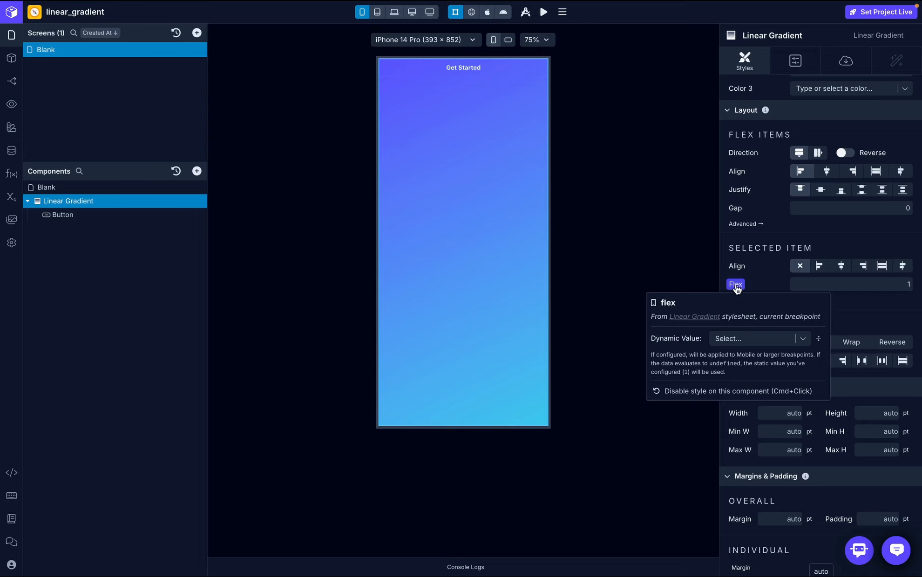
pyautogui.click(721, 392)
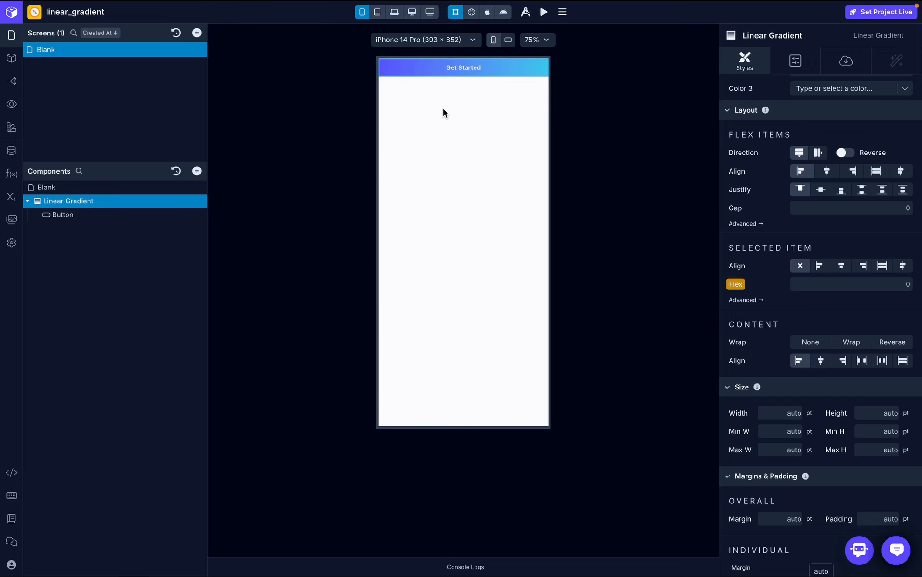
# - Add a second Linear Gradient to the Blank screen and nest the gradient holding the Button inside it
pyautogui.click(95, 187)
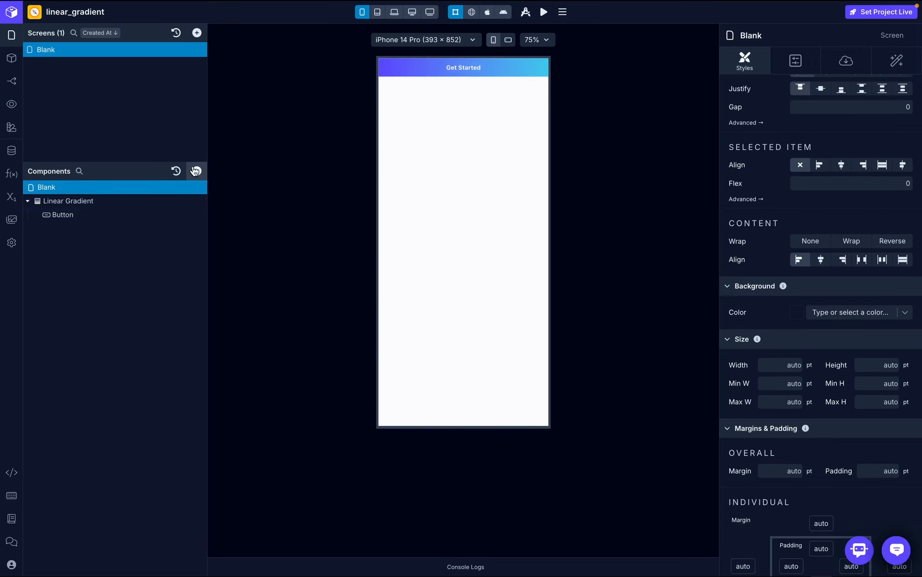
pyautogui.click(197, 170)
pyautogui.write('lin')
pyautogui.click(312, 110)
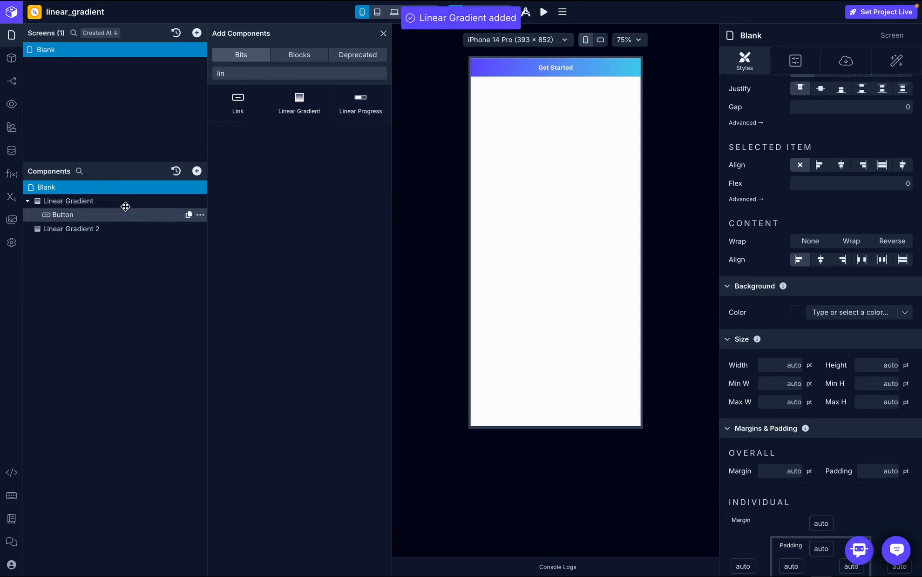
pyautogui.click(94, 195)
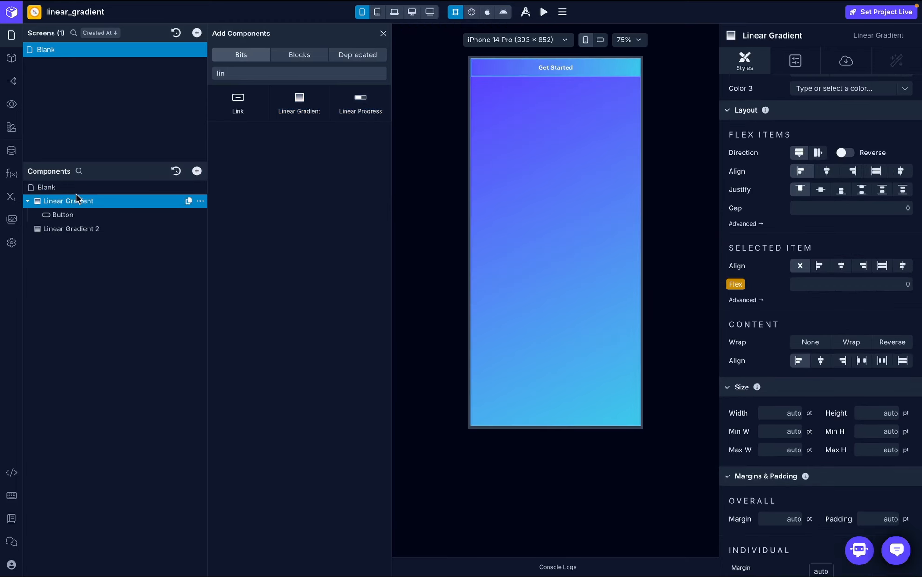
pyautogui.moveTo(76, 194); pyautogui.dragTo(103, 214)
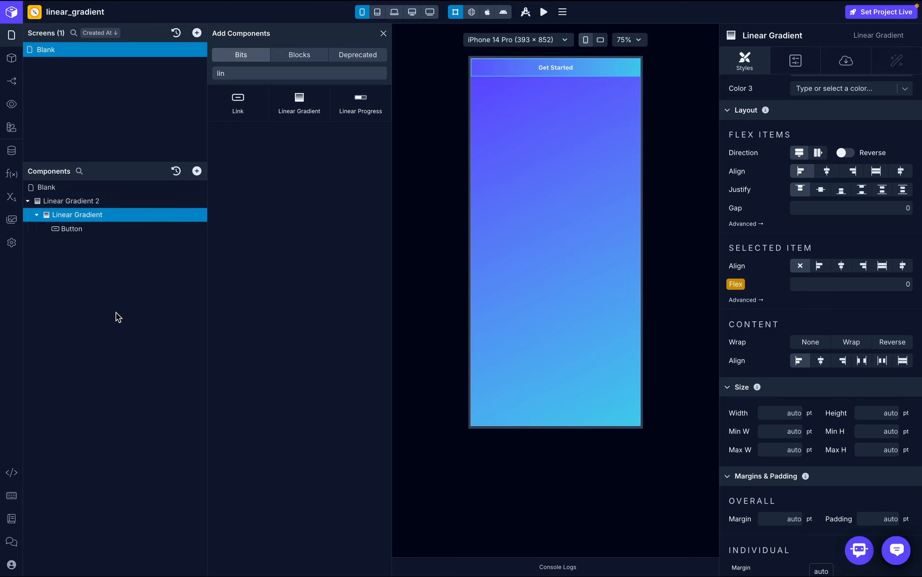
# - Set the overall padding of Linear Gradient 2 to 20 pt
pyautogui.click(88, 204)
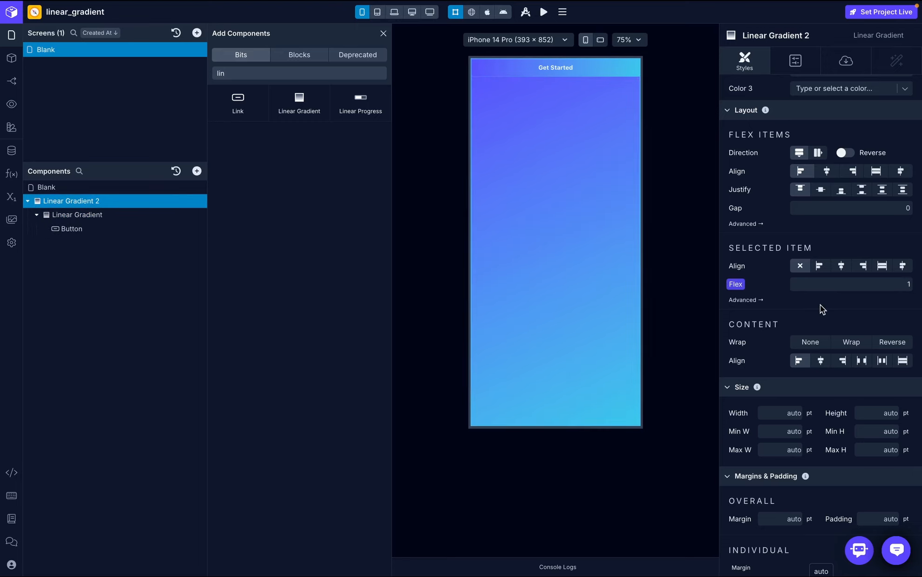
pyautogui.scroll(-6, 820, 305)
pyautogui.click(889, 210)
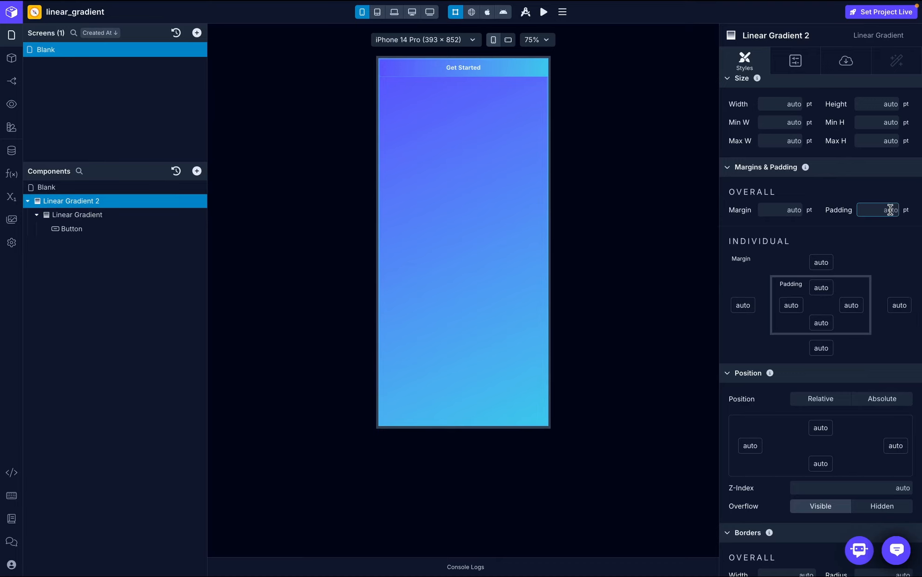
pyautogui.write('10')
pyautogui.press('Return')
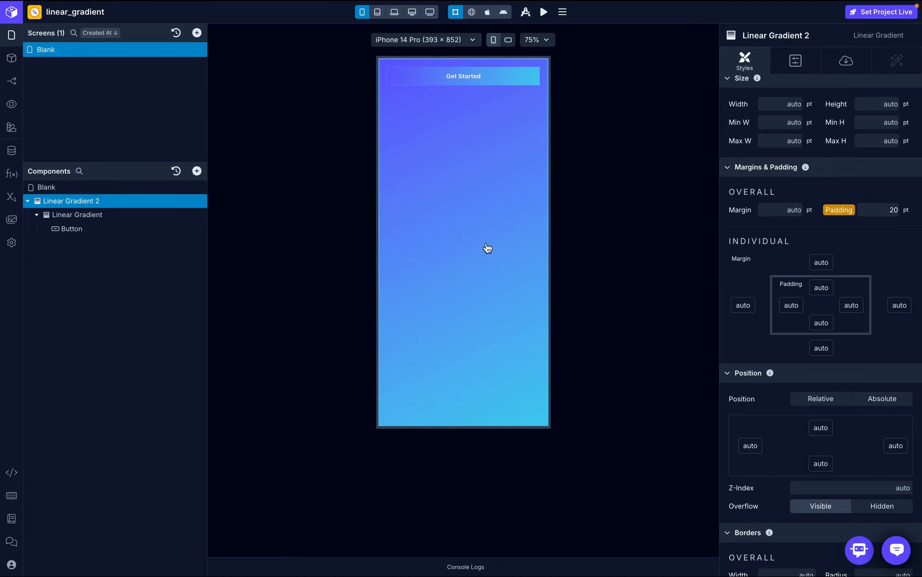
# - Set Color 1 of the inner Linear Gradient around the Button to Error (Brand)
pyautogui.click(84, 208)
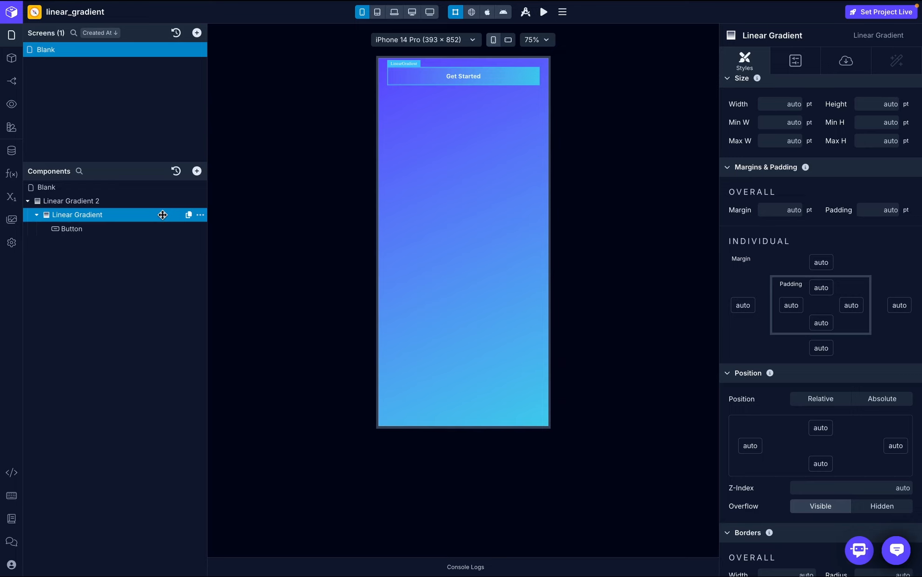
pyautogui.scroll(5, 825, 172)
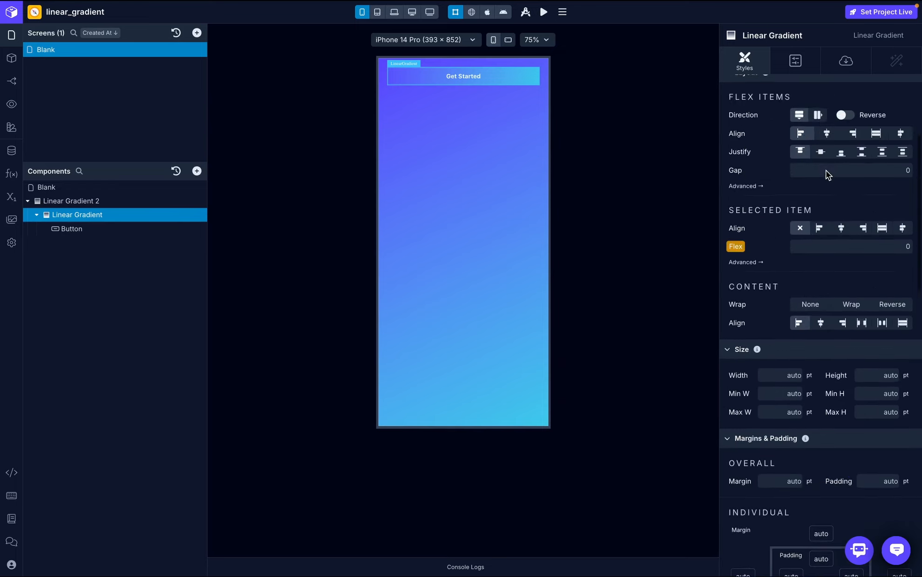
pyautogui.scroll(4, 825, 171)
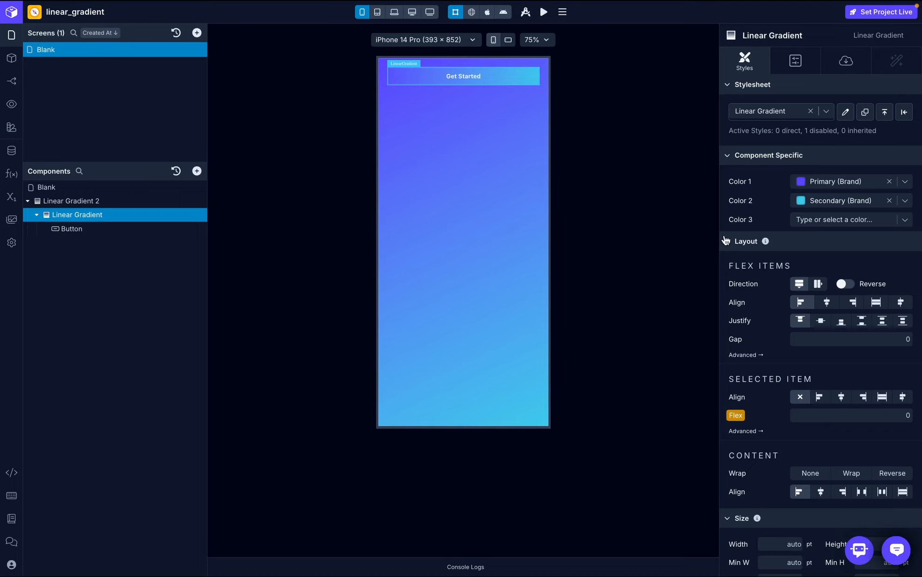
pyautogui.click(904, 185)
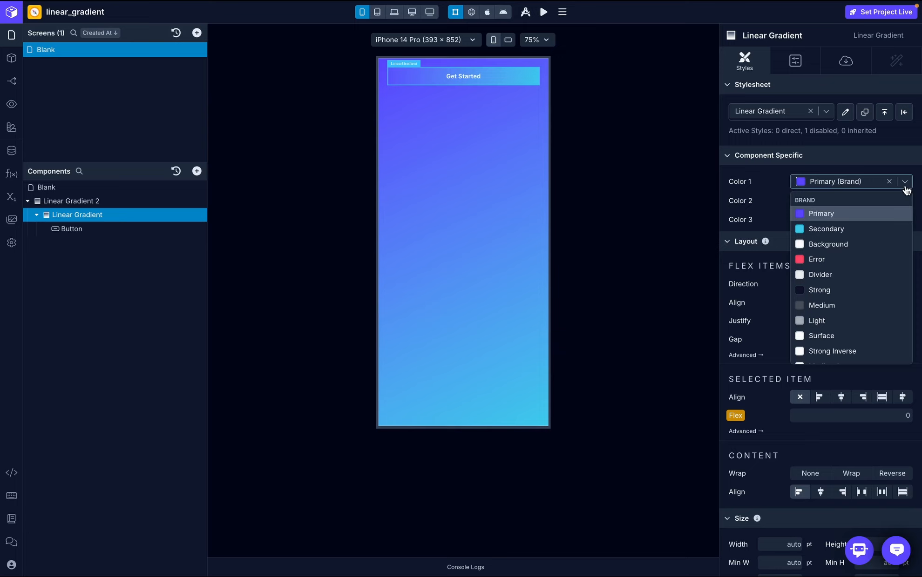
pyautogui.click(820, 260)
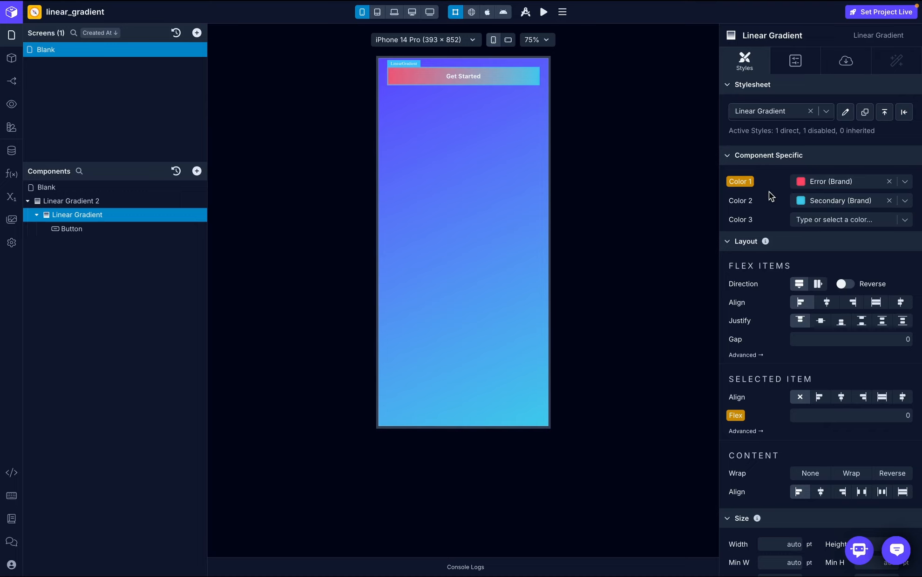
# - Set the inner Linear Gradient's Color 2 to 400 (Amber) and its Color 3 to Primary (Brand)
pyautogui.click(859, 203)
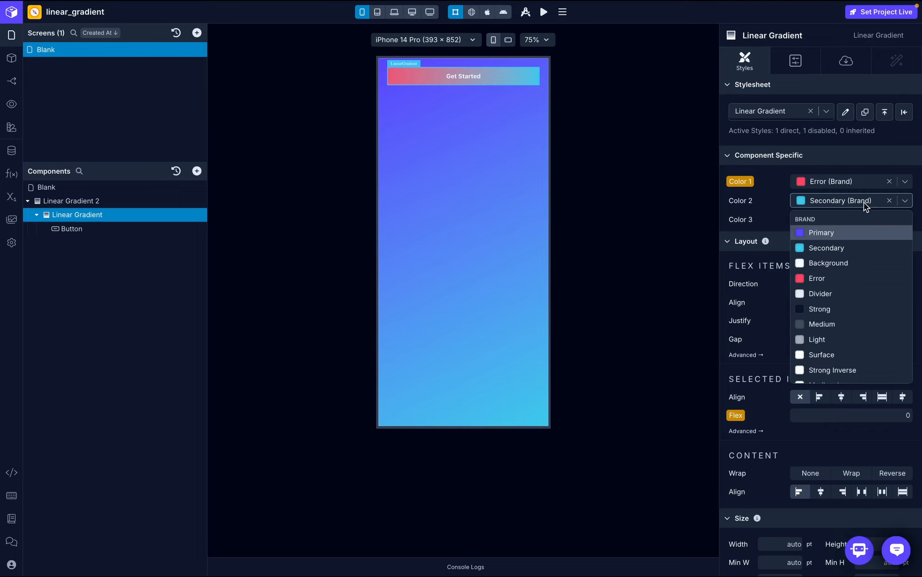
pyautogui.scroll(-3, 833, 266)
pyautogui.scroll(-5, 838, 271)
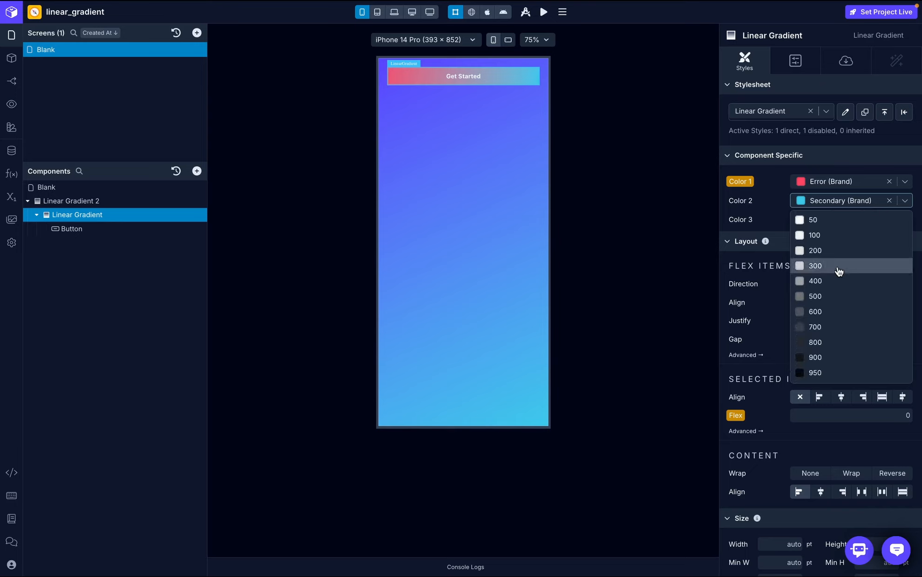
pyautogui.scroll(-6, 839, 271)
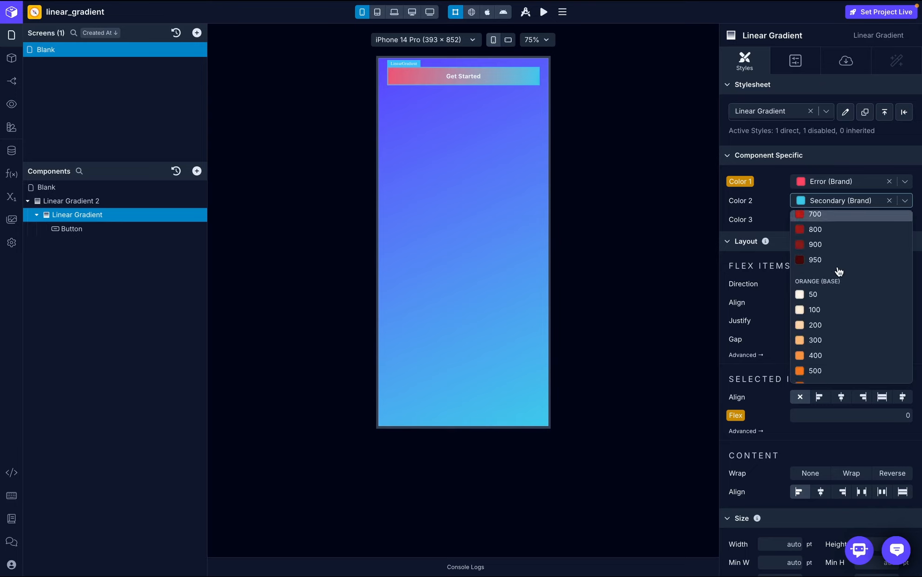
pyautogui.scroll(-1, 838, 272)
pyautogui.click(829, 274)
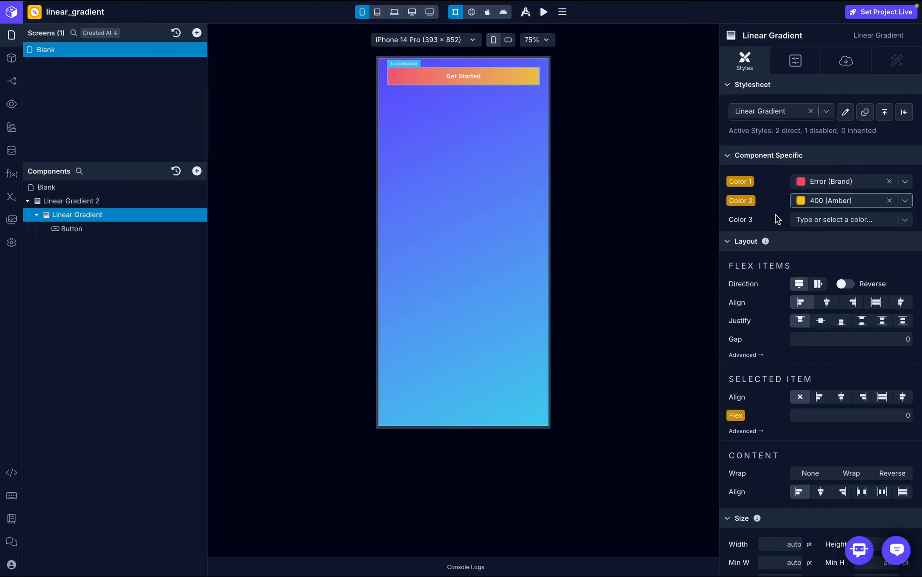
pyautogui.click(816, 217)
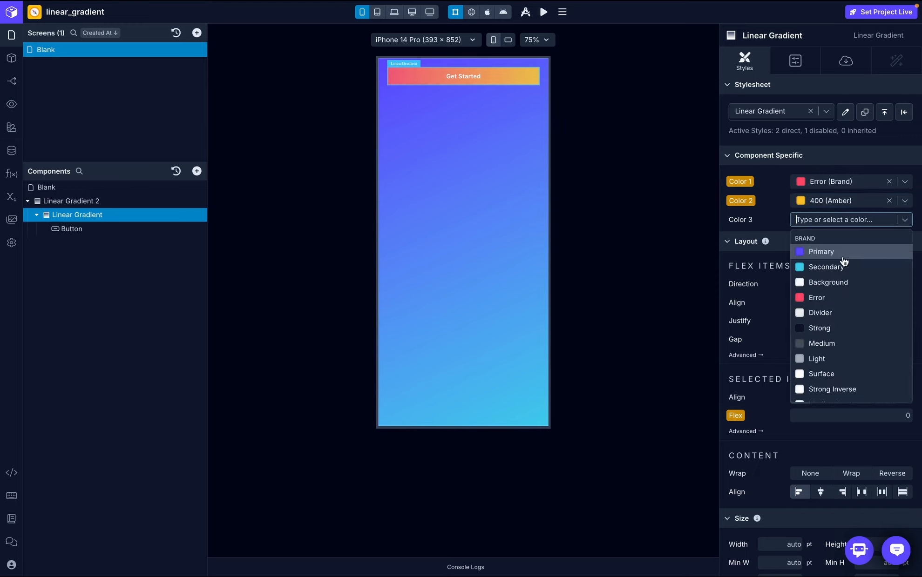
pyautogui.press('Escape')
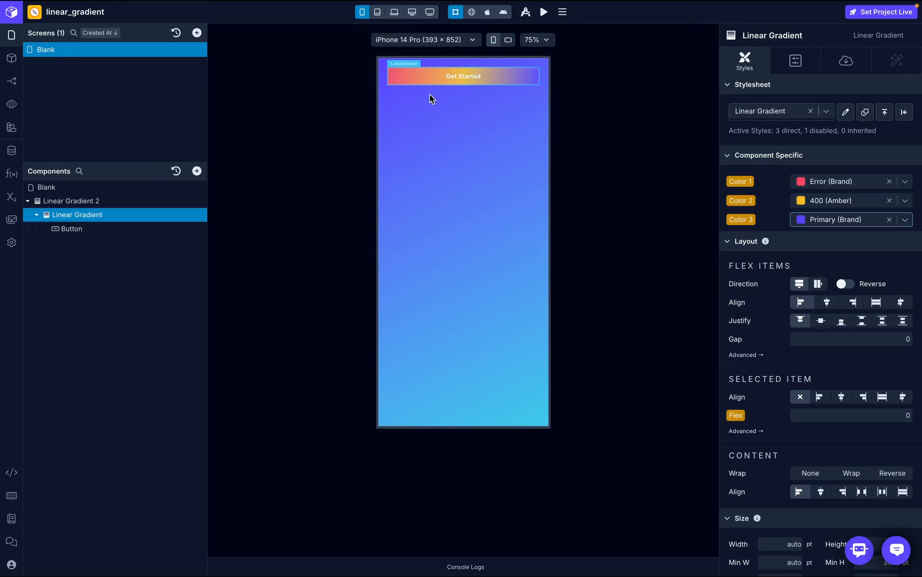
# - Set Color 1 of Linear Gradient 2 to Error (Brand) and its Color 2 to 700 (Red)
pyautogui.click(75, 202)
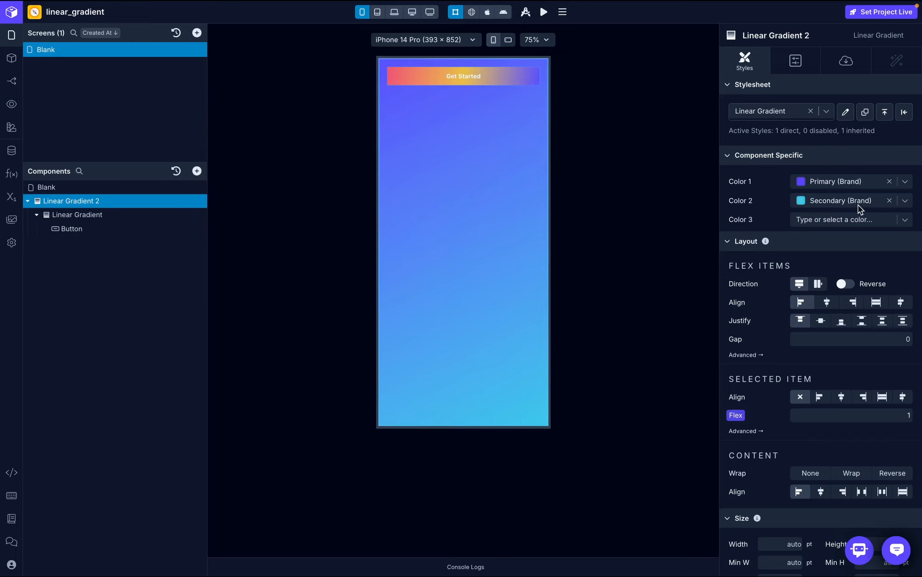
pyautogui.click(905, 181)
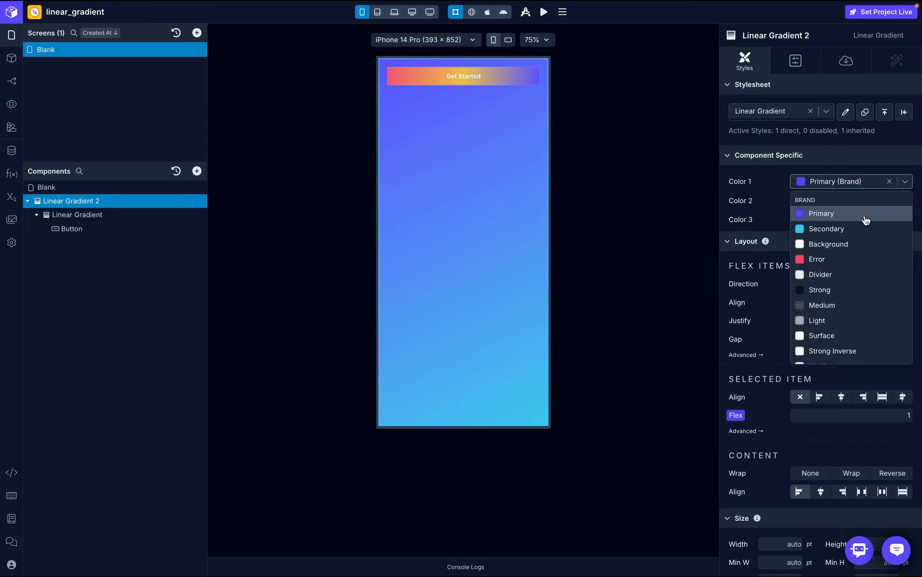
pyautogui.scroll(-1, 855, 237)
pyautogui.click(821, 243)
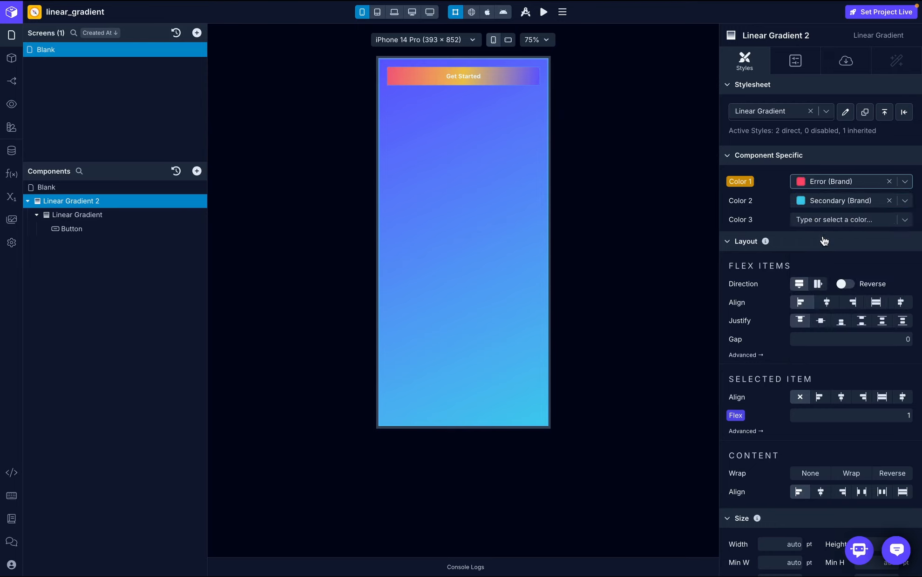
pyautogui.click(905, 200)
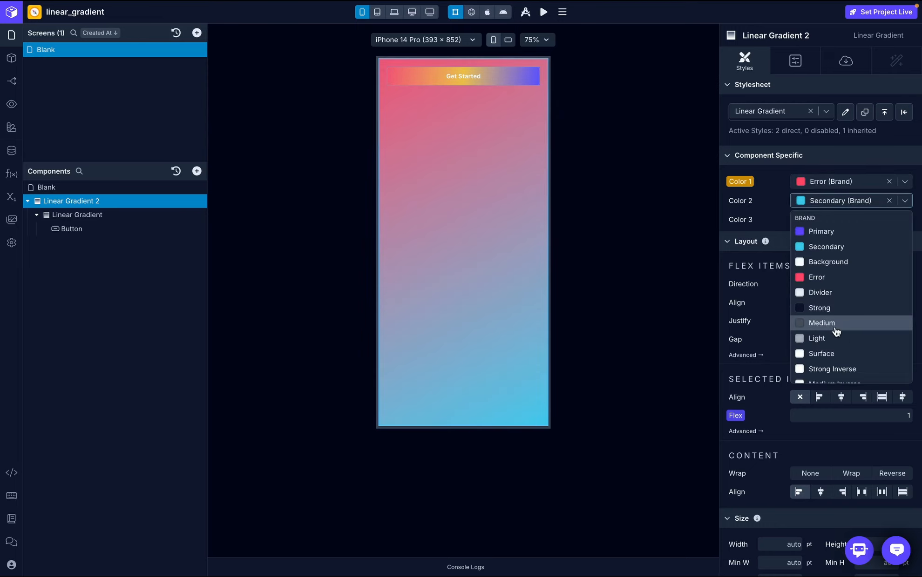
pyautogui.scroll(-5, 837, 331)
pyautogui.click(828, 301)
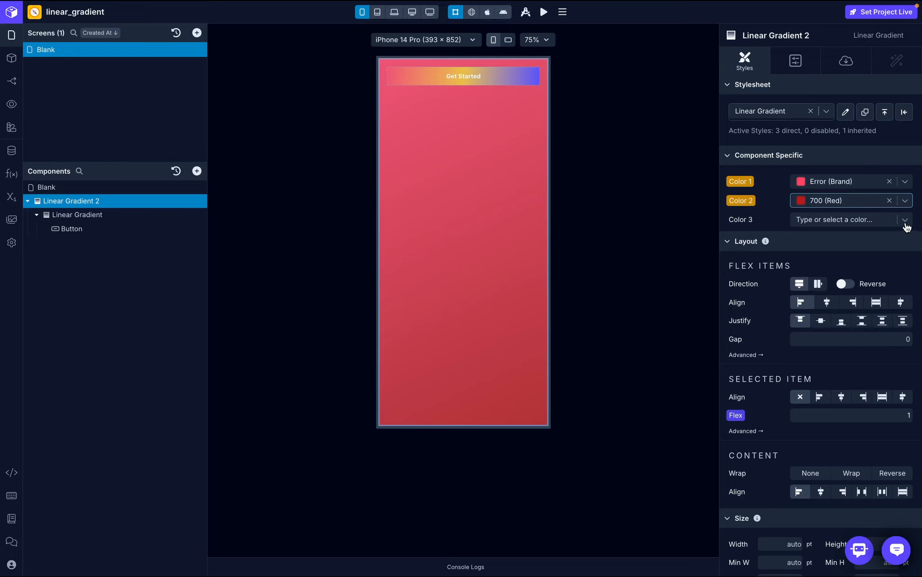
# - Set Color 3 of Linear Gradient 2 to 950 (Red)
pyautogui.click(906, 222)
pyautogui.scroll(-8, 862, 325)
pyautogui.scroll(-13, 864, 325)
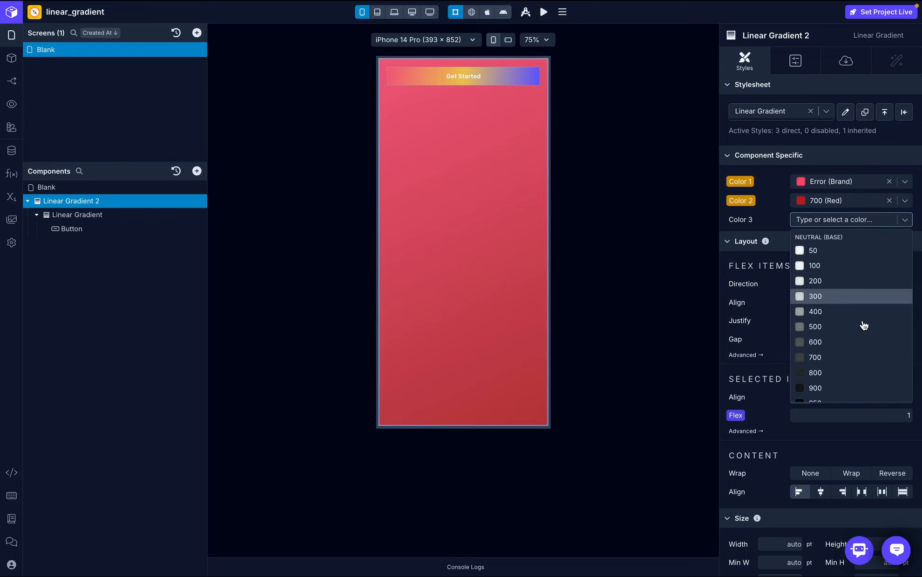
pyautogui.scroll(-3, 863, 325)
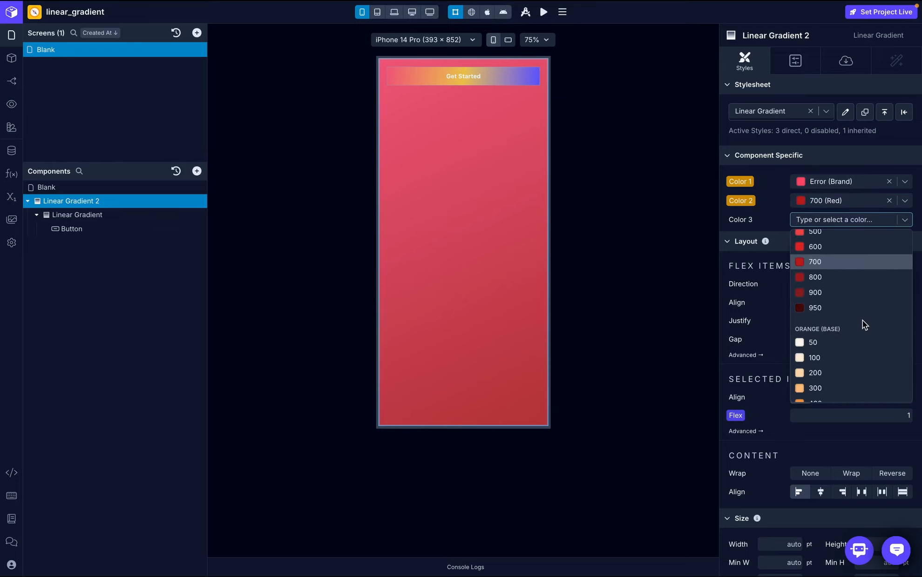
pyautogui.click(841, 309)
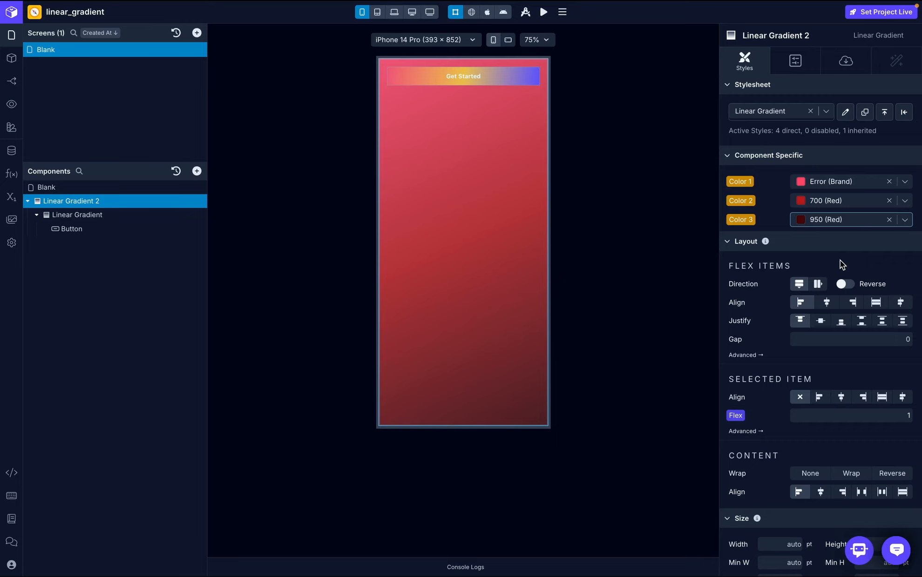
# - Set the Start Y position of Linear Gradient 2 to 100 in its configuration
pyautogui.click(795, 60)
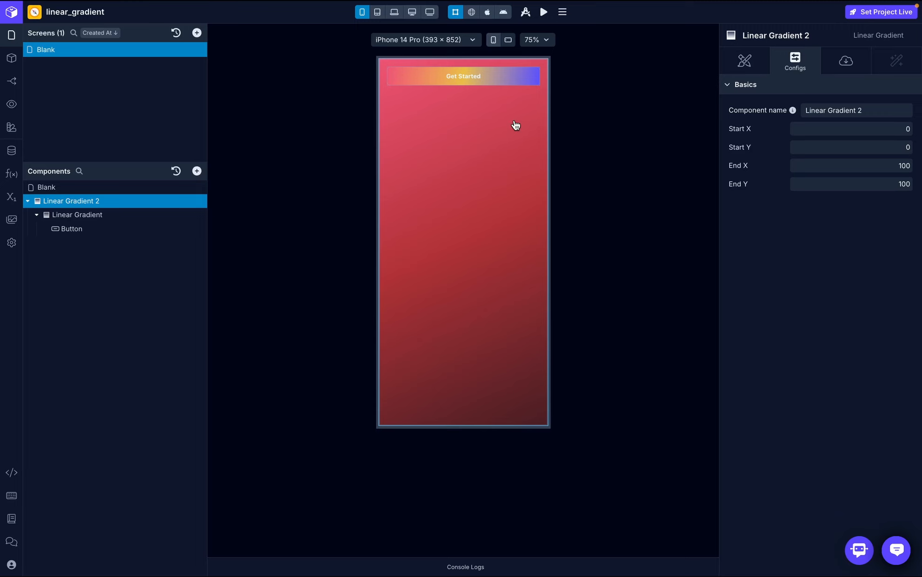
pyautogui.click(743, 62)
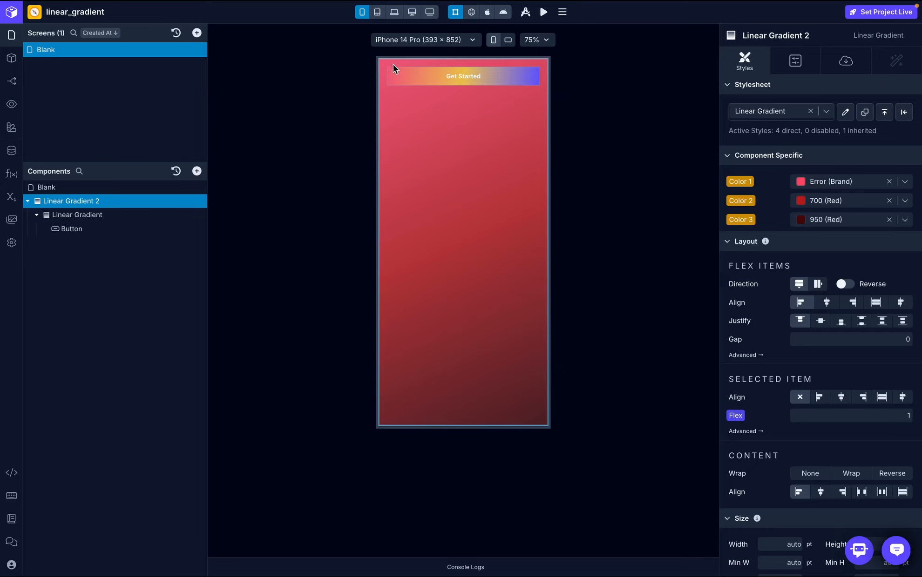
pyautogui.click(802, 63)
pyautogui.click(901, 146)
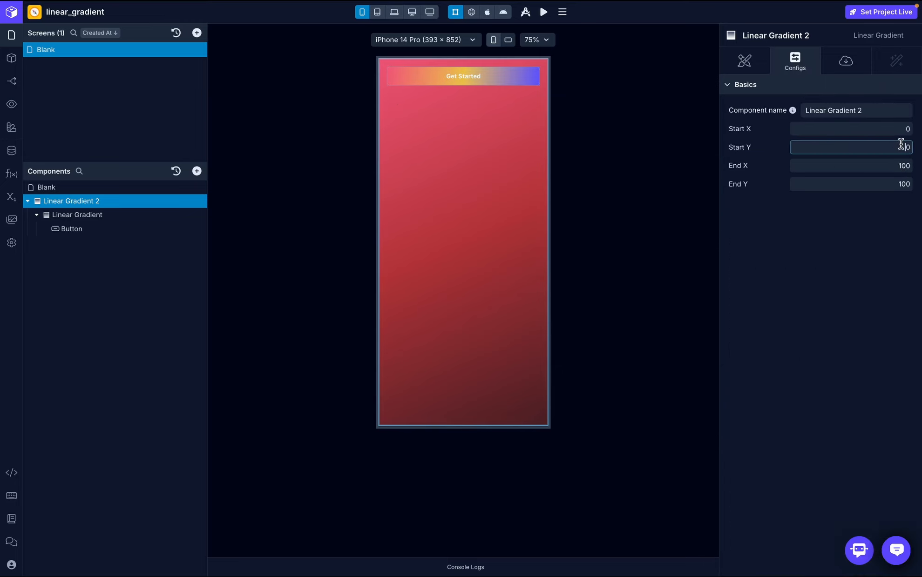
pyautogui.write('100')
pyautogui.click(883, 229)
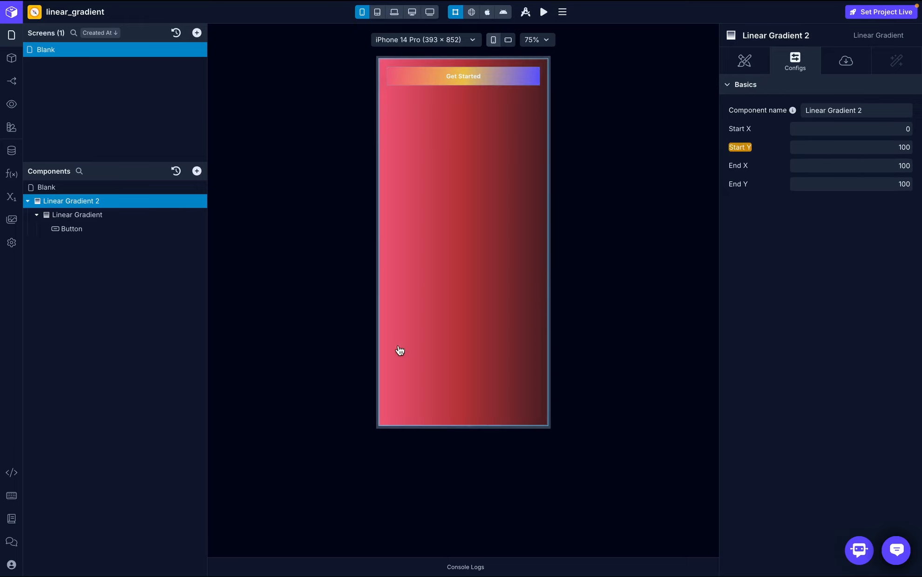
# - Set the Start X position of Linear Gradient 2 to 10 and open its conditional display settings
pyautogui.click(895, 127)
pyautogui.write('100')
pyautogui.click(899, 263)
pyautogui.click(845, 61)
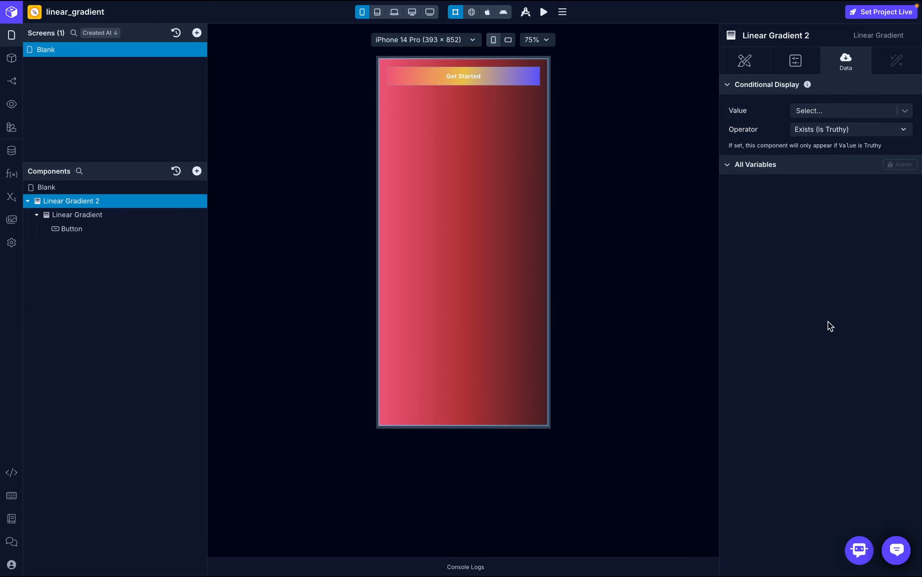